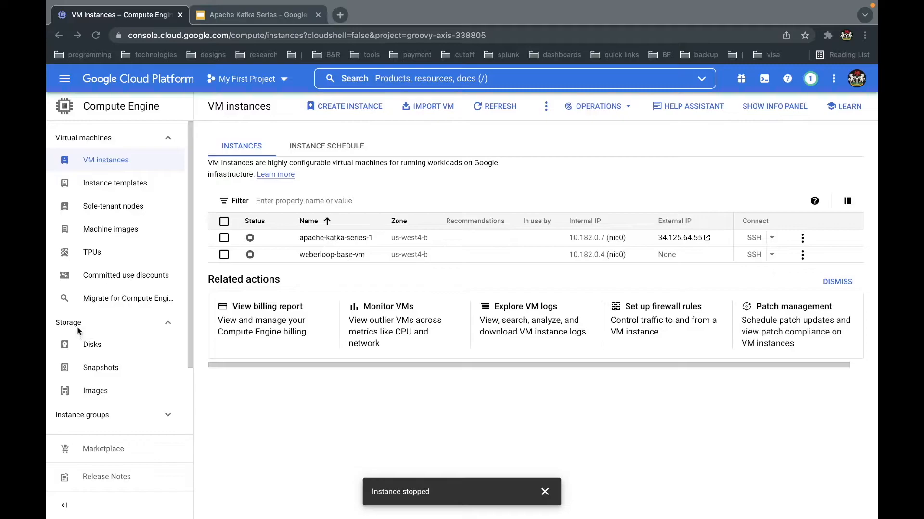
Start creating an image from the apache-kafka-series-1 disk in the Compute Engine storage disks
{"action": "left_click", "coordinate": [168, 323]}
{"action": "left_click", "coordinate": [168, 325]}
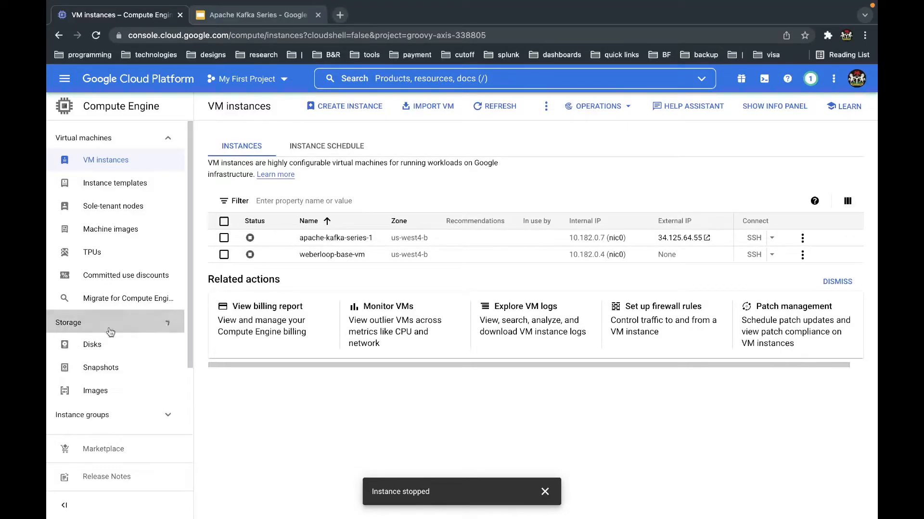
{"action": "left_click", "coordinate": [93, 347]}
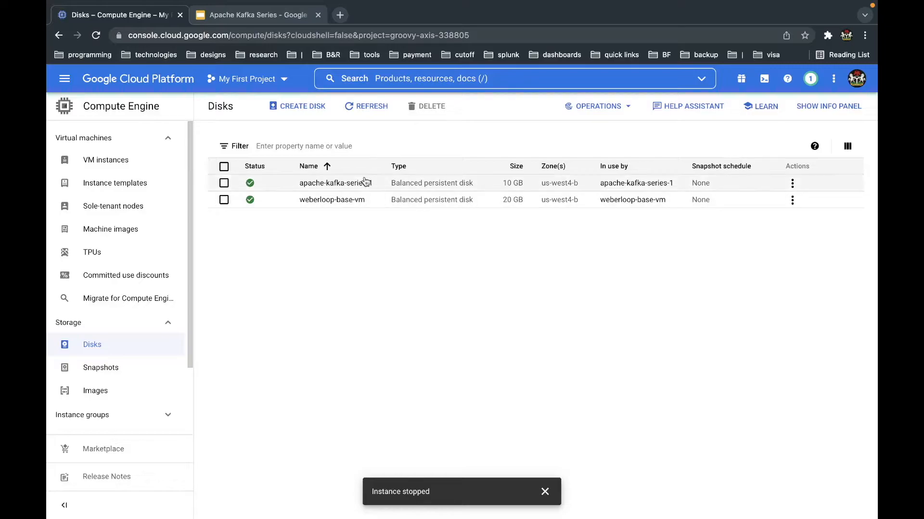
{"action": "left_click", "coordinate": [792, 183]}
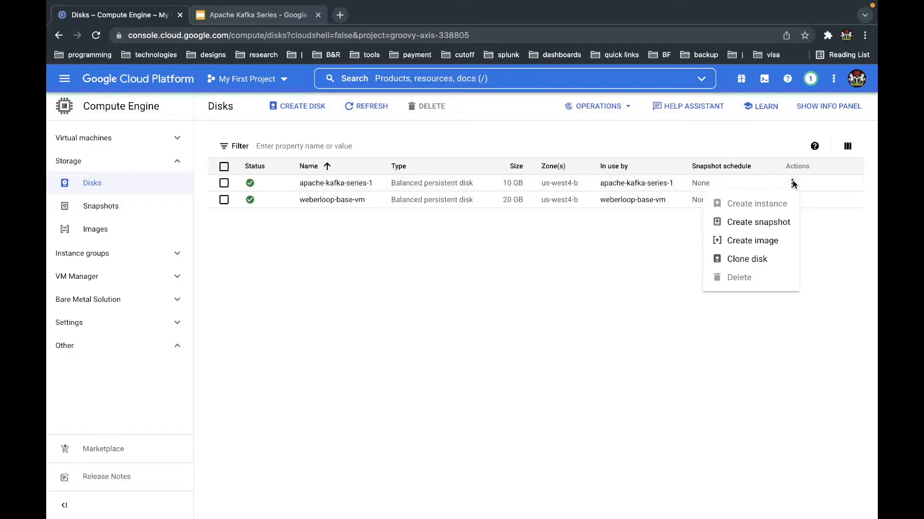
{"action": "left_click", "coordinate": [742, 241]}
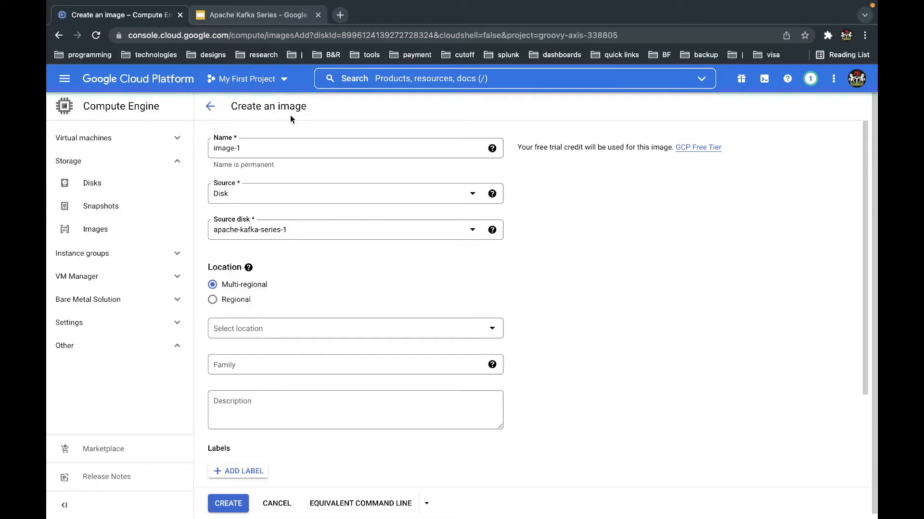
Name the image apache-kafka-vm-image and copy that name
{"action": "left_click_drag", "start_coordinate": [255, 143], "coordinate": [194, 153]}
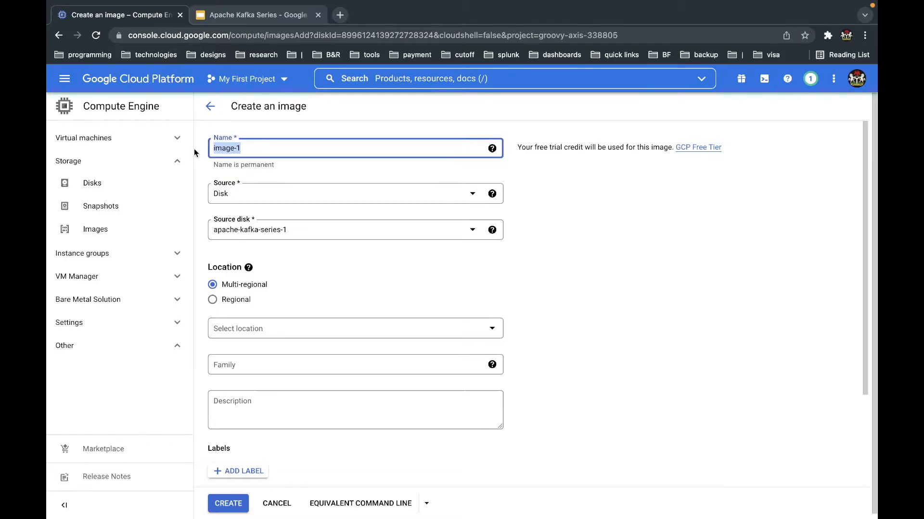
{"action": "type", "text": "apache-kafka"}
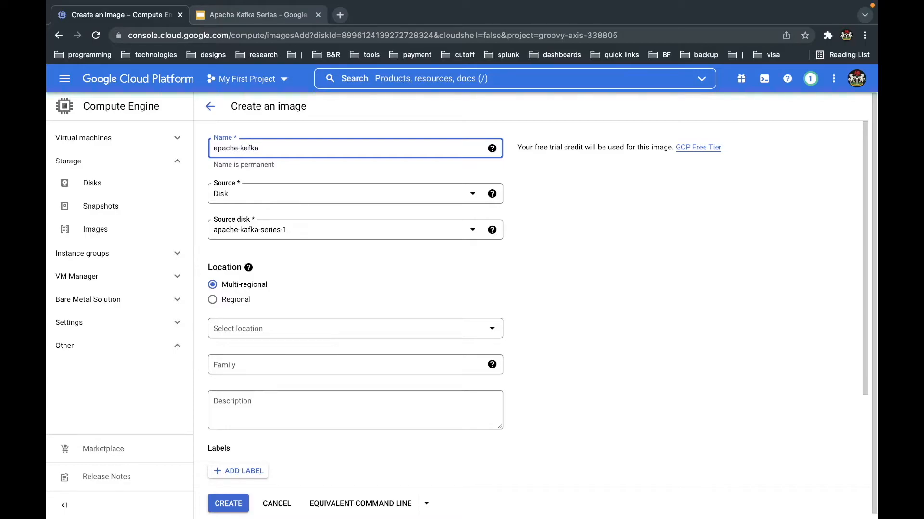
{"action": "type", "text": "-vm-image"}
{"action": "left_click_drag", "start_coordinate": [303, 149], "coordinate": [197, 153]}
{"action": "key", "text": "super+c"}
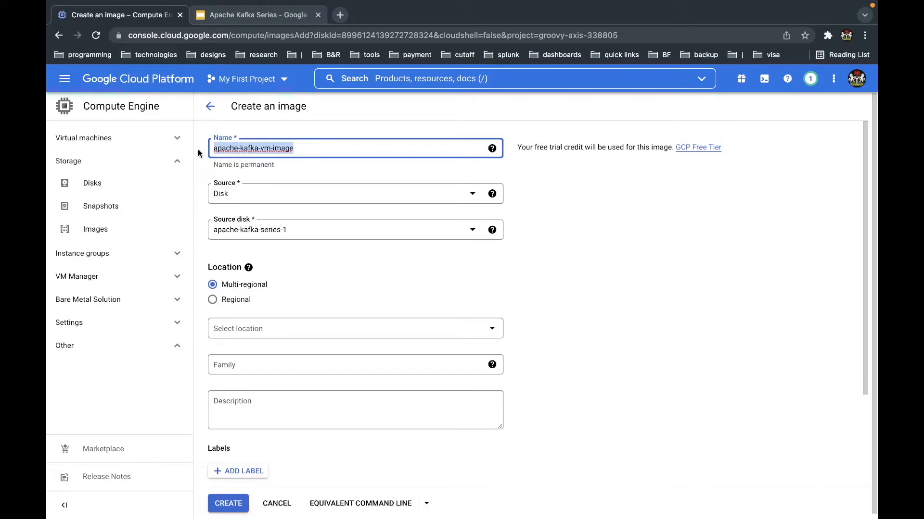
{"action": "left_click", "coordinate": [316, 150]}
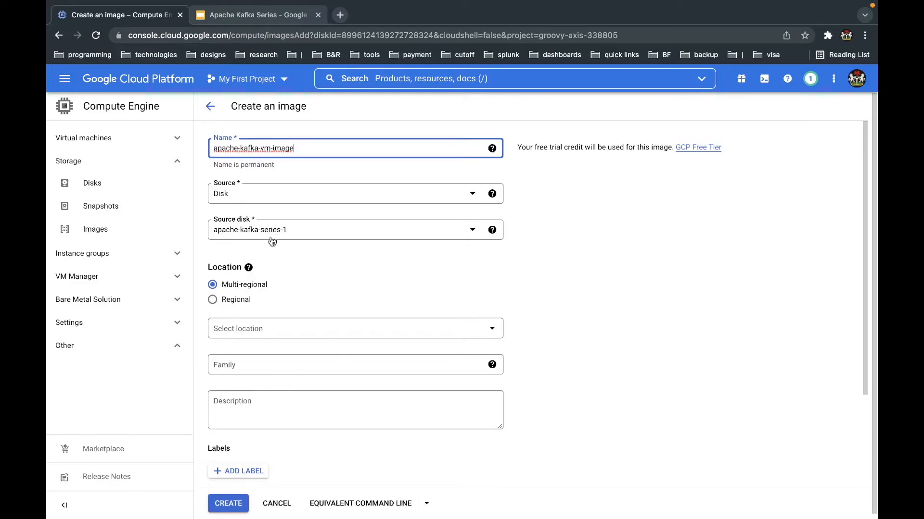
Check the location choices and encryption options, then create the image with the default settings
{"action": "scroll", "coordinate": [325, 262], "scroll_direction": "down", "scroll_amount": 2}
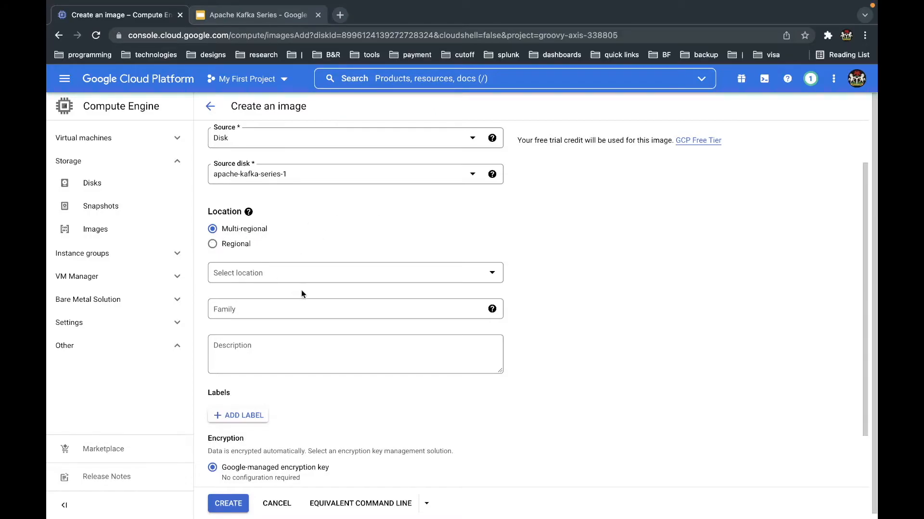
{"action": "scroll", "coordinate": [399, 240], "scroll_direction": "down", "scroll_amount": 1}
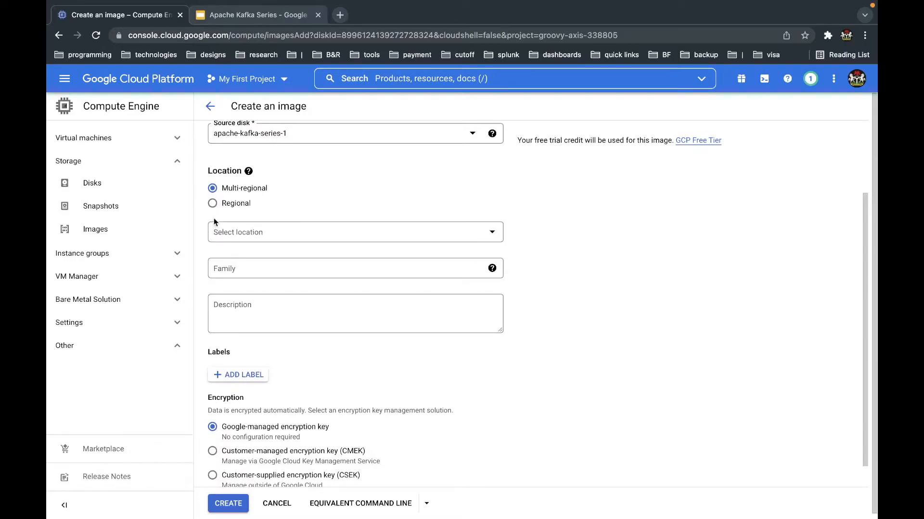
{"action": "left_click", "coordinate": [270, 231]}
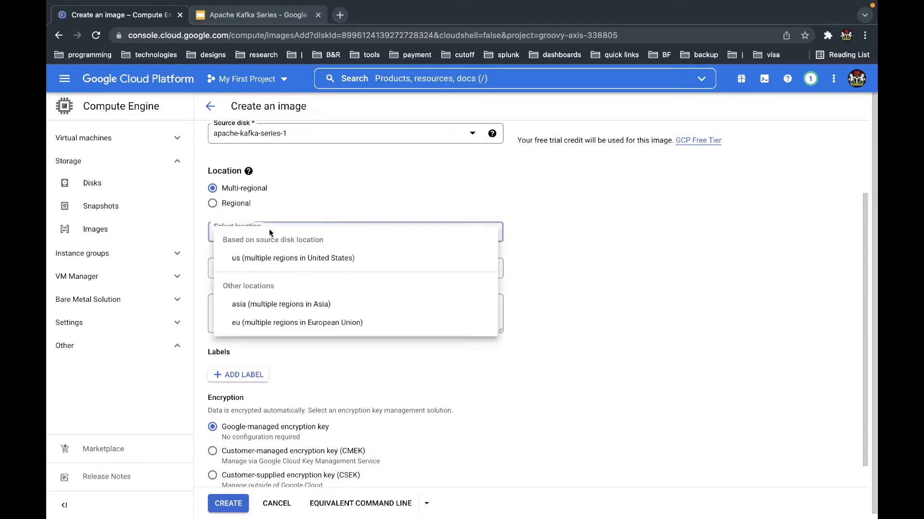
{"action": "left_click", "coordinate": [576, 221]}
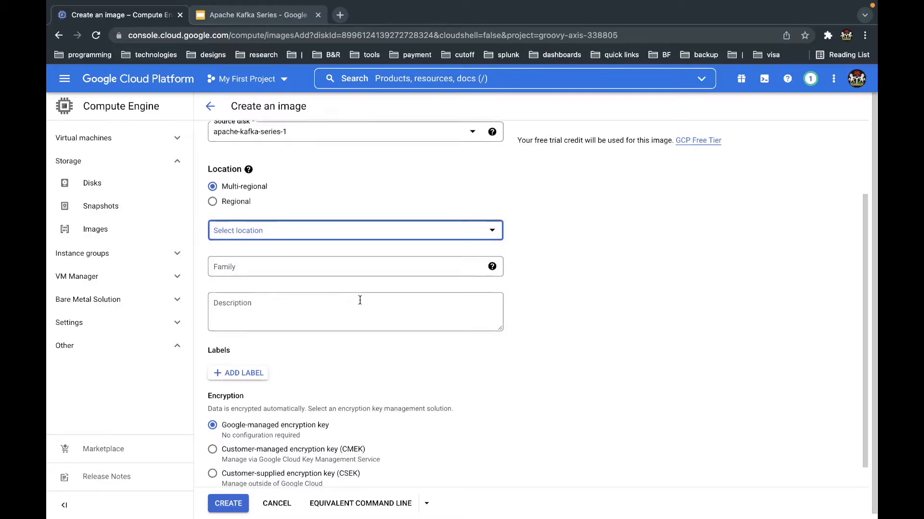
{"action": "scroll", "coordinate": [336, 283], "scroll_direction": "down", "scroll_amount": 1}
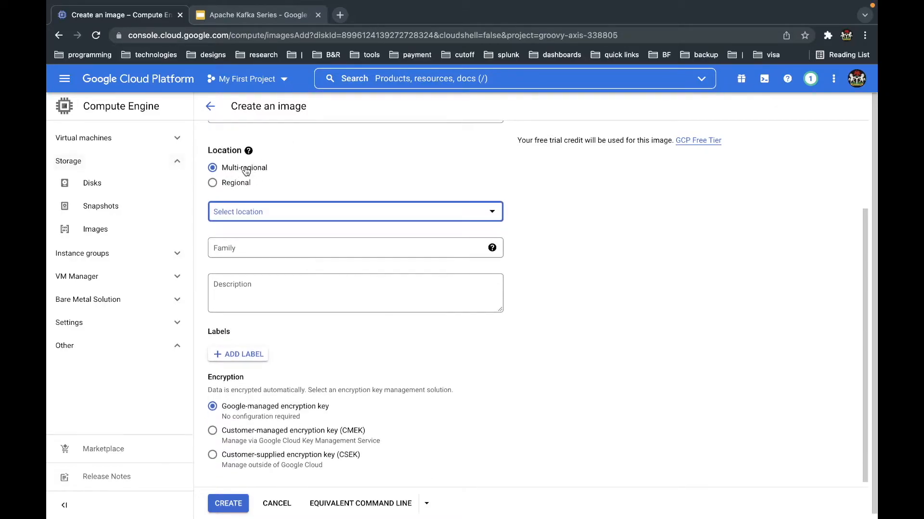
{"action": "scroll", "coordinate": [571, 242], "scroll_direction": "down", "scroll_amount": 1}
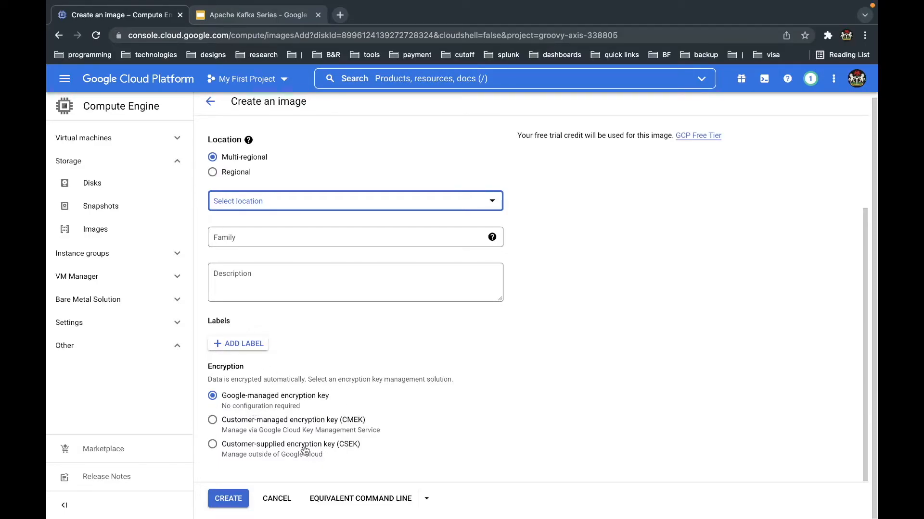
{"action": "left_click", "coordinate": [228, 501]}
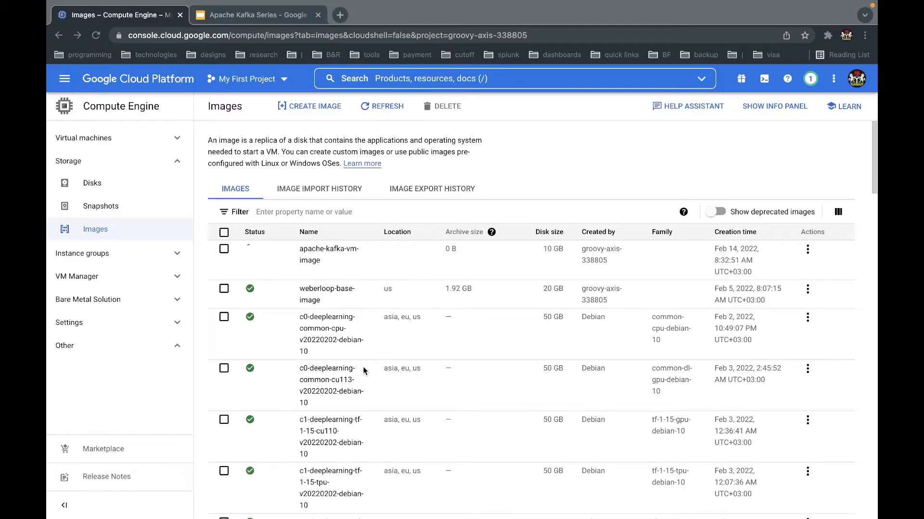
Start creating a VM instance from the apache-kafka-vm-image image
{"action": "scroll", "coordinate": [365, 368], "scroll_direction": "down", "scroll_amount": 5}
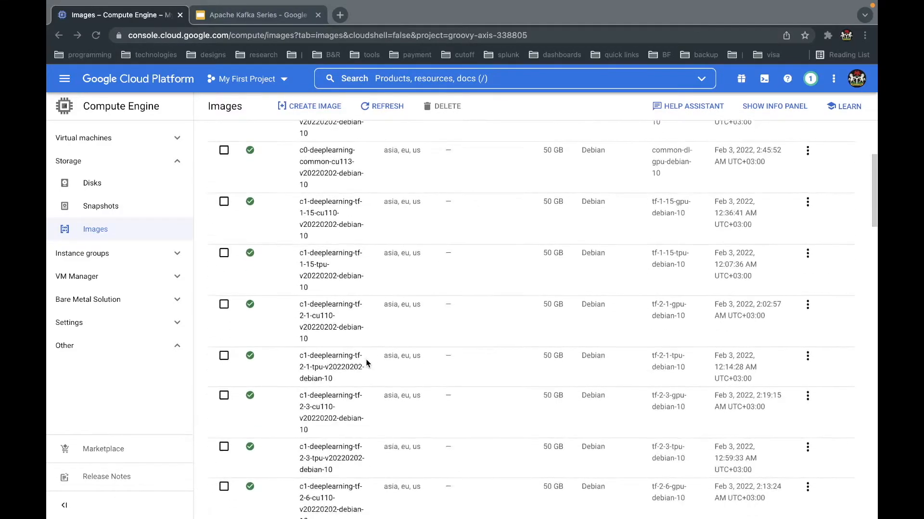
{"action": "scroll", "coordinate": [367, 363], "scroll_direction": "up", "scroll_amount": 5}
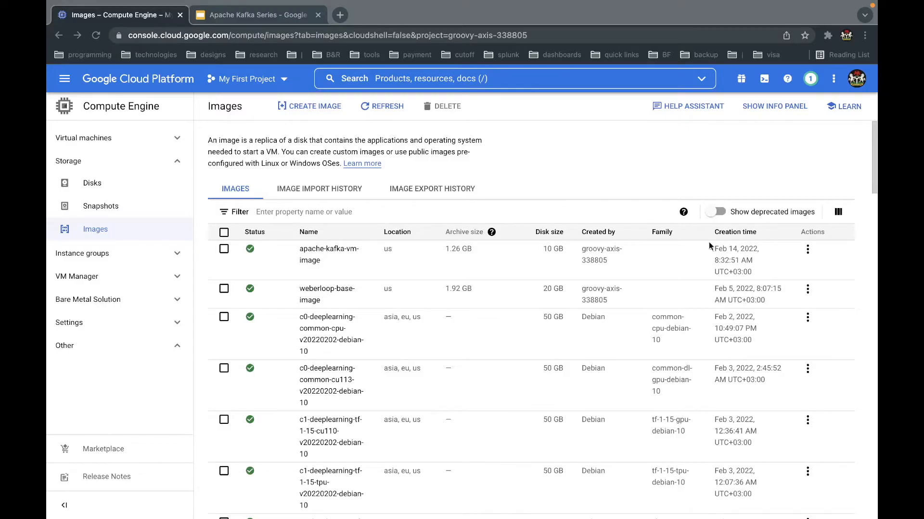
{"action": "left_click", "coordinate": [807, 249]}
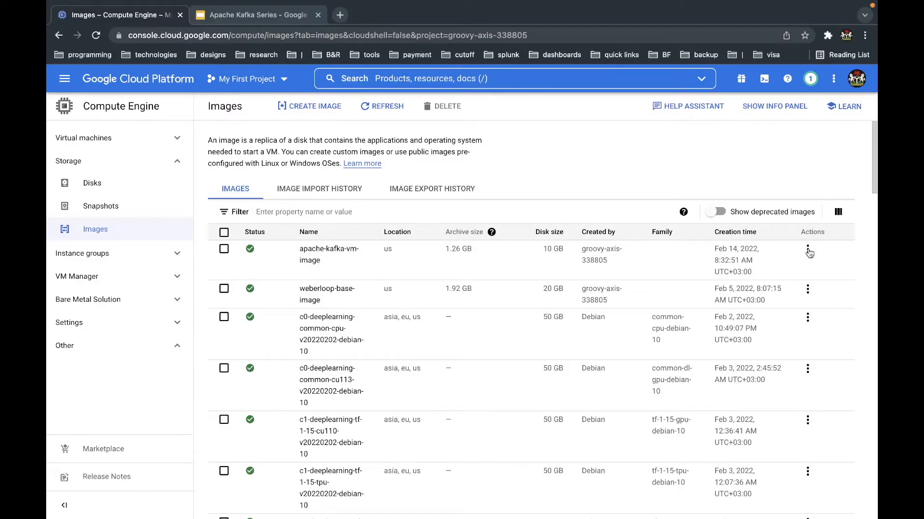
{"action": "left_click", "coordinate": [807, 250]}
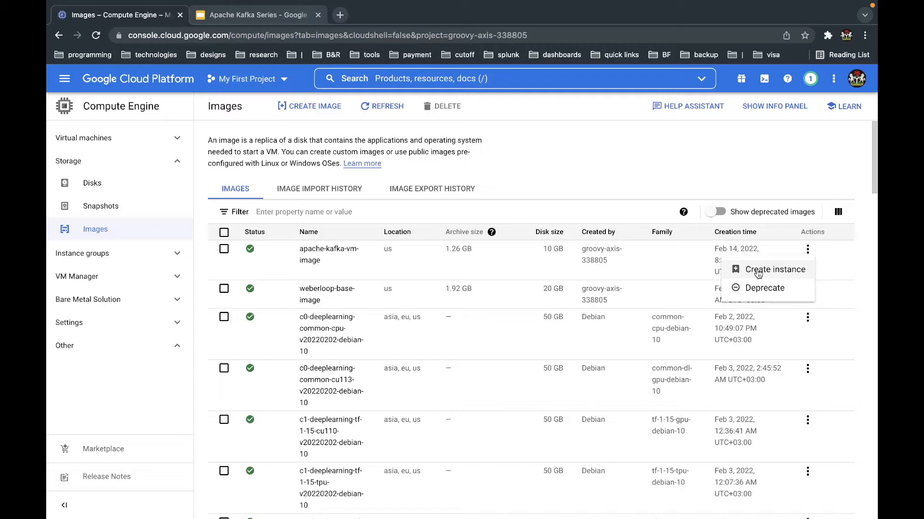
{"action": "left_click", "coordinate": [758, 272]}
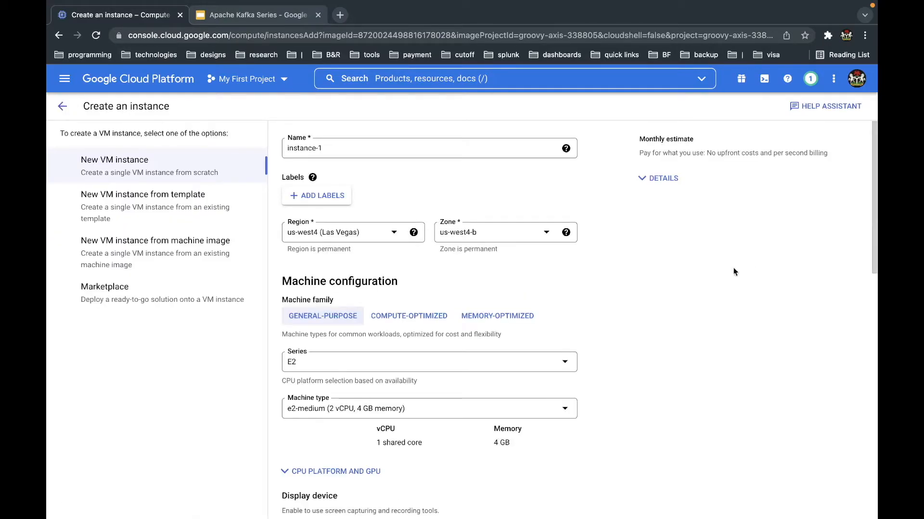
Name the new instance apache-kafka-series-2, reusing the copied image name as its base
{"action": "left_click", "coordinate": [344, 143]}
{"action": "key", "text": "super+a"}
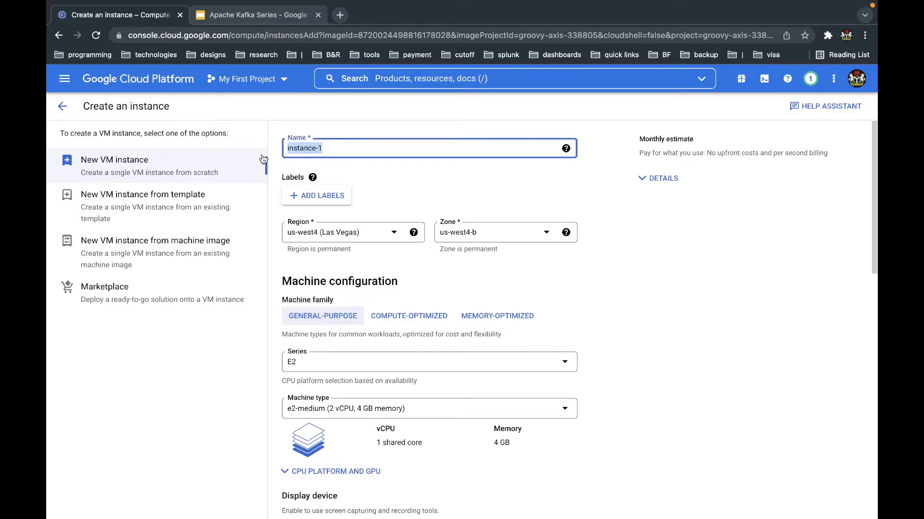
{"action": "key", "text": "super+v"}
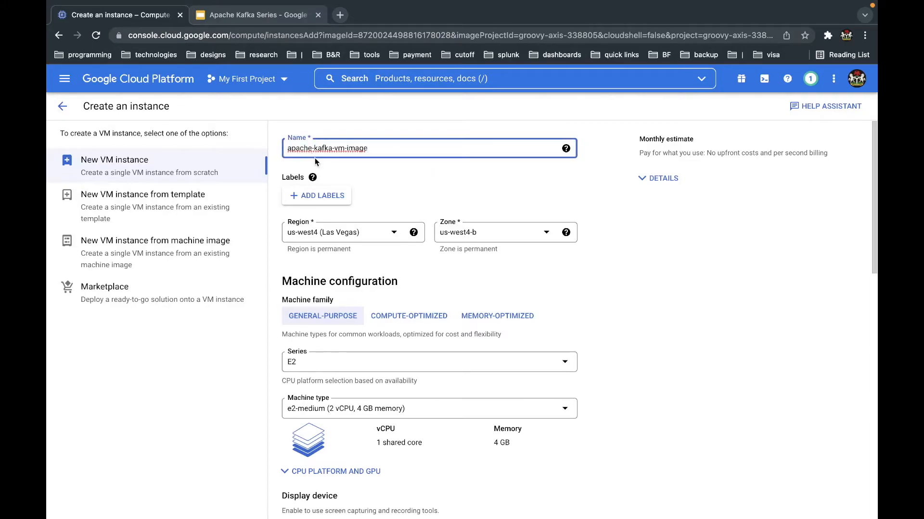
{"action": "key", "text": "BackSpace"}
{"action": "key", "text": "BackSpace"}
{"action": "key", "text": "BackSpace"}
{"action": "key", "text": "BackSpace"}
{"action": "type", "text": "series"}
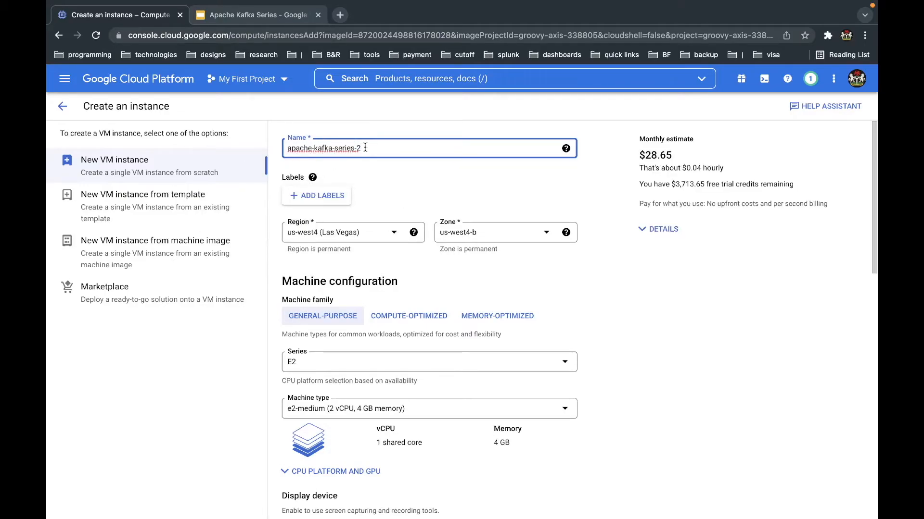
Allow both HTTP and HTTPS traffic in the new instance's firewall settings
{"action": "scroll", "coordinate": [385, 262], "scroll_direction": "down", "scroll_amount": 1}
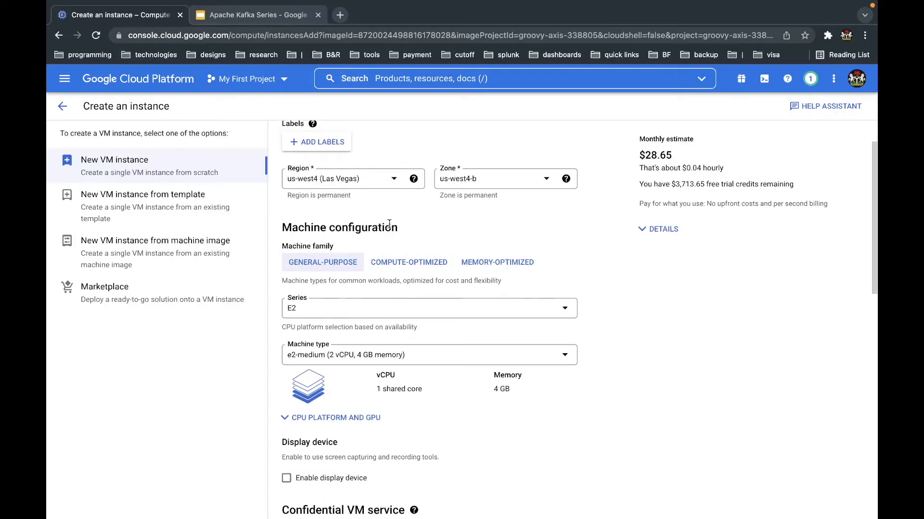
{"action": "scroll", "coordinate": [388, 248], "scroll_direction": "down", "scroll_amount": 2}
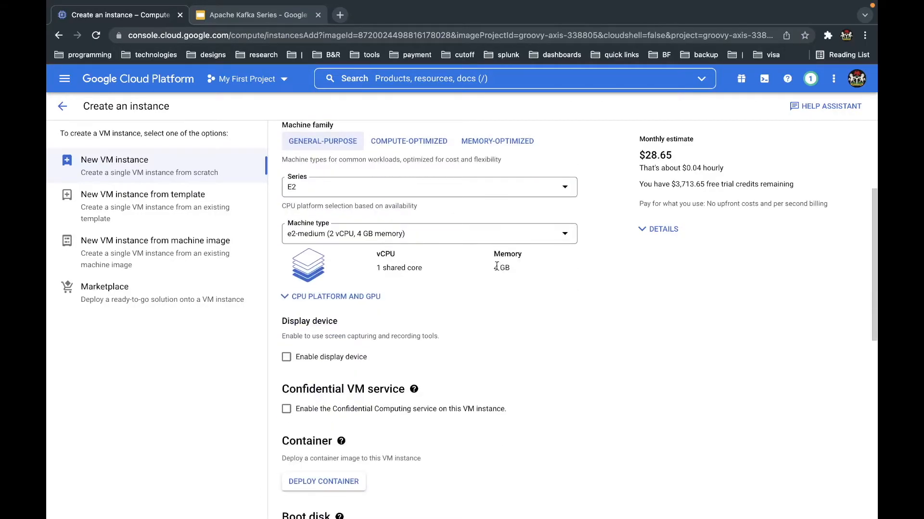
{"action": "scroll", "coordinate": [481, 292], "scroll_direction": "down", "scroll_amount": 2}
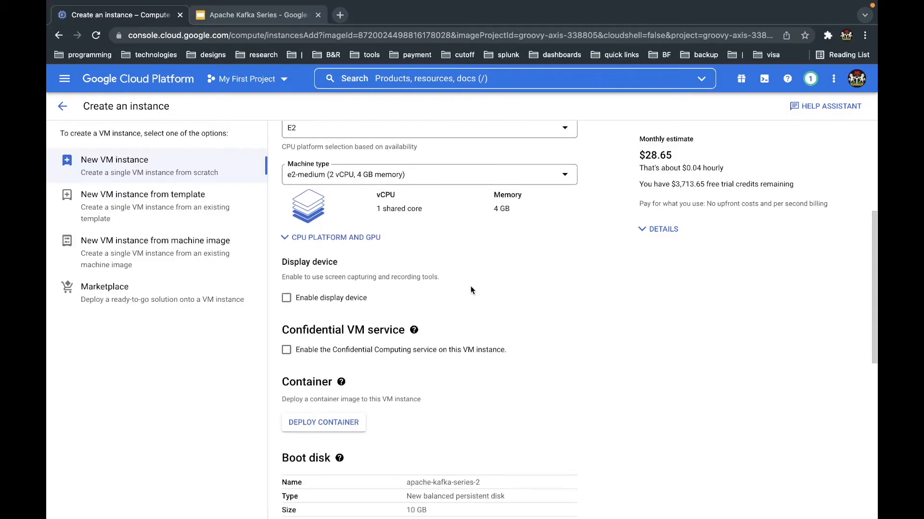
{"action": "scroll", "coordinate": [471, 290], "scroll_direction": "down", "scroll_amount": 3}
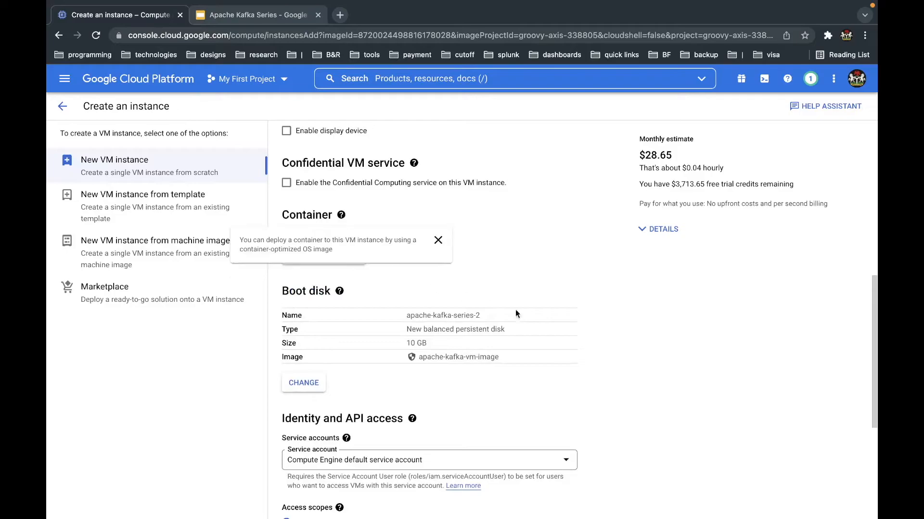
{"action": "scroll", "coordinate": [386, 307], "scroll_direction": "down", "scroll_amount": 2}
{"action": "scroll", "coordinate": [400, 312], "scroll_direction": "down", "scroll_amount": 2}
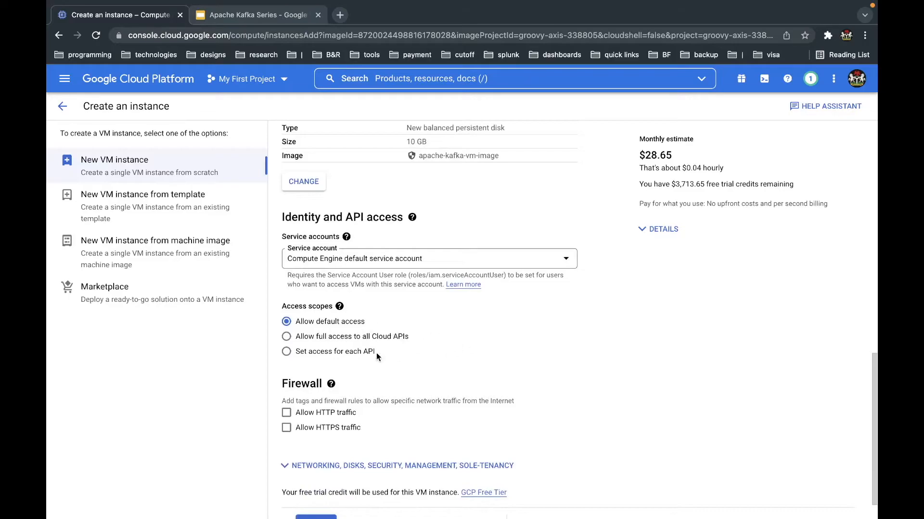
{"action": "scroll", "coordinate": [506, 342], "scroll_direction": "down", "scroll_amount": 1}
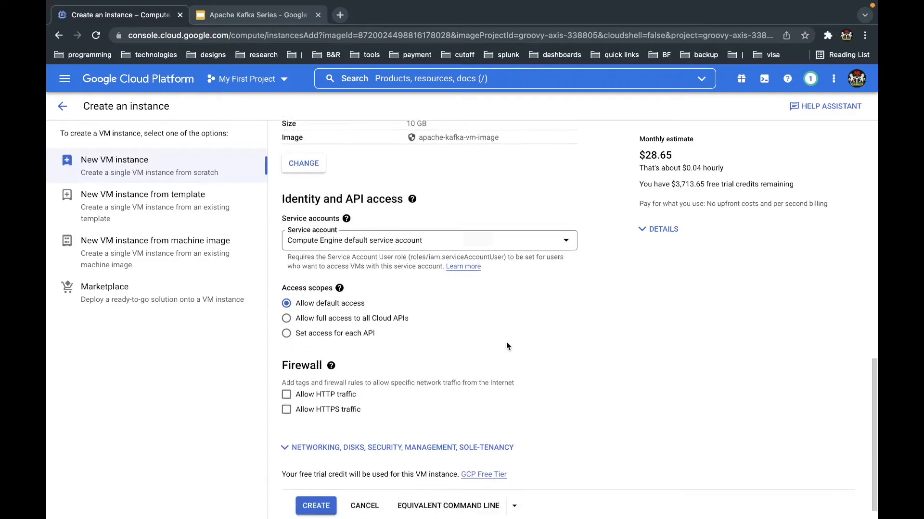
{"action": "scroll", "coordinate": [506, 342], "scroll_direction": "down", "scroll_amount": 1}
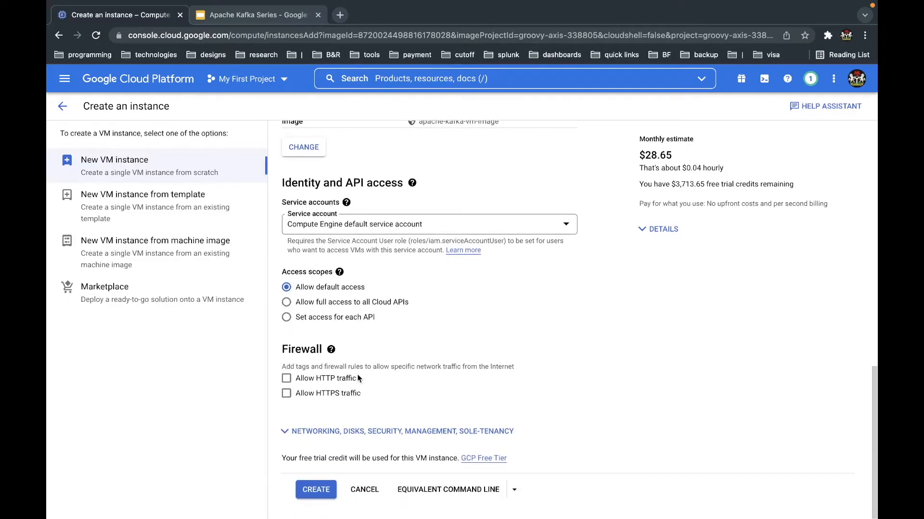
{"action": "left_click", "coordinate": [286, 380]}
{"action": "left_click", "coordinate": [287, 394]}
Copy the new instance's full name, apache-kafka-series-2, from the instance form
{"action": "scroll", "coordinate": [522, 325], "scroll_direction": "up", "scroll_amount": 4}
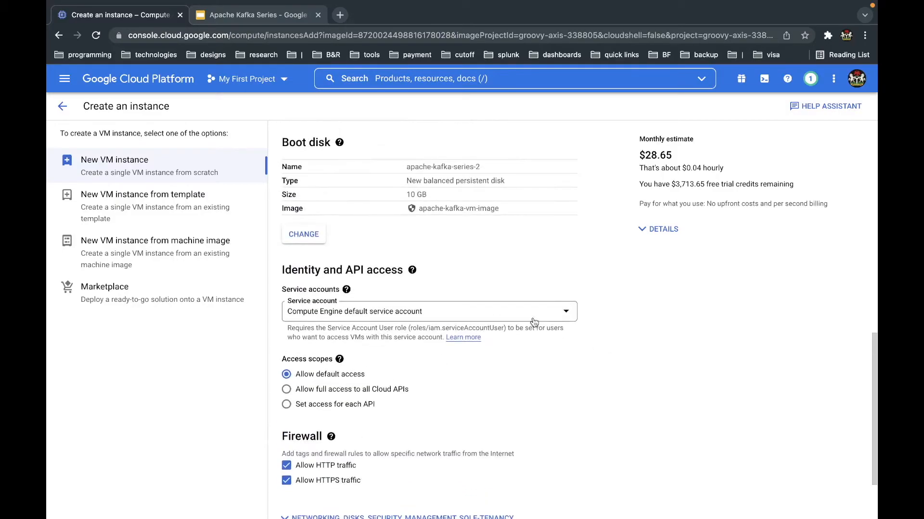
{"action": "scroll", "coordinate": [541, 322], "scroll_direction": "up", "scroll_amount": 12}
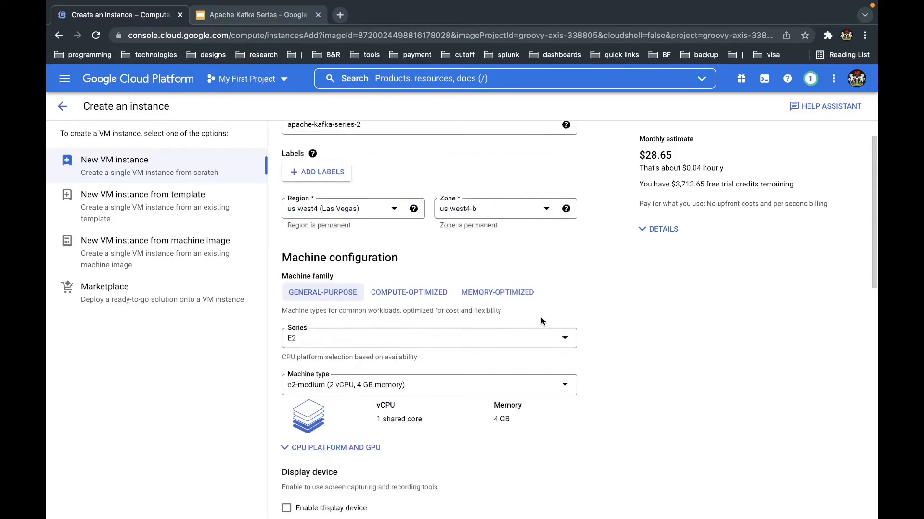
{"action": "left_click_drag", "start_coordinate": [369, 150], "coordinate": [272, 157]}
{"action": "key", "text": "super+c"}
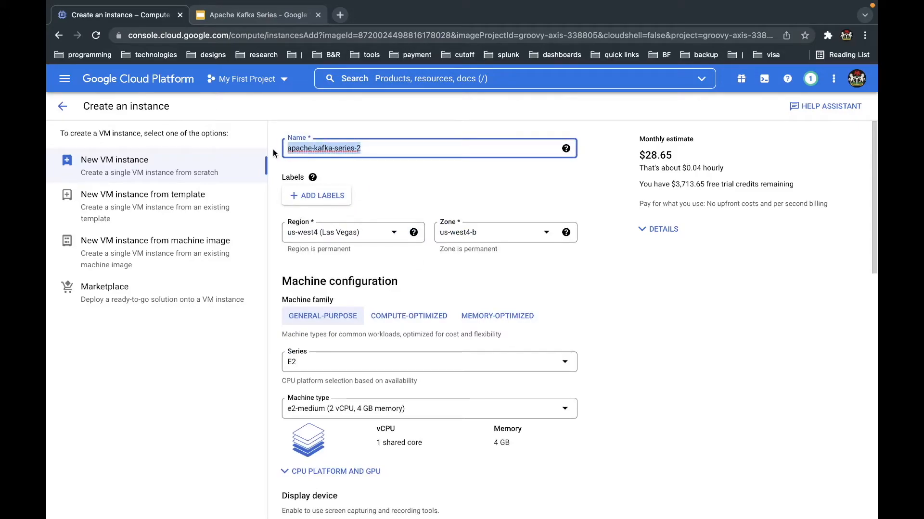
{"action": "scroll", "coordinate": [461, 436], "scroll_direction": "down", "scroll_amount": 4}
{"action": "scroll", "coordinate": [462, 435], "scroll_direction": "down", "scroll_amount": 8}
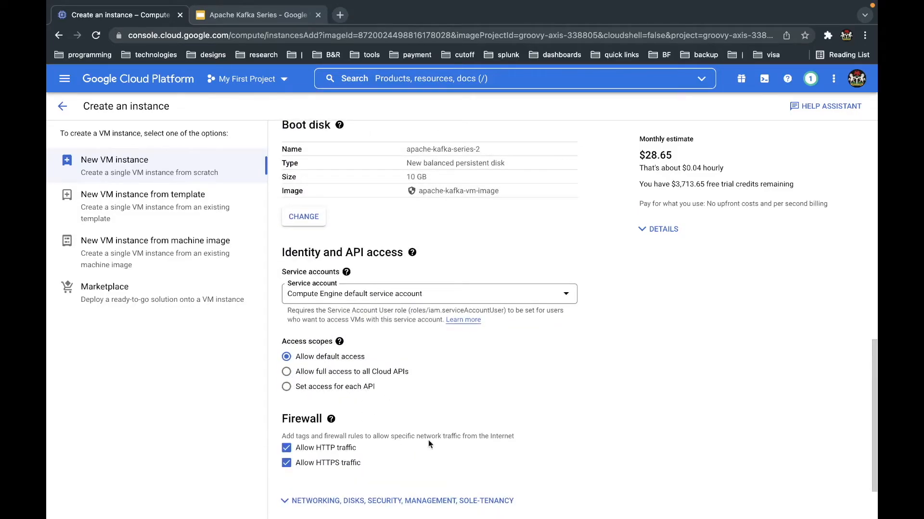
{"action": "scroll", "coordinate": [316, 436], "scroll_direction": "down", "scroll_amount": 2}
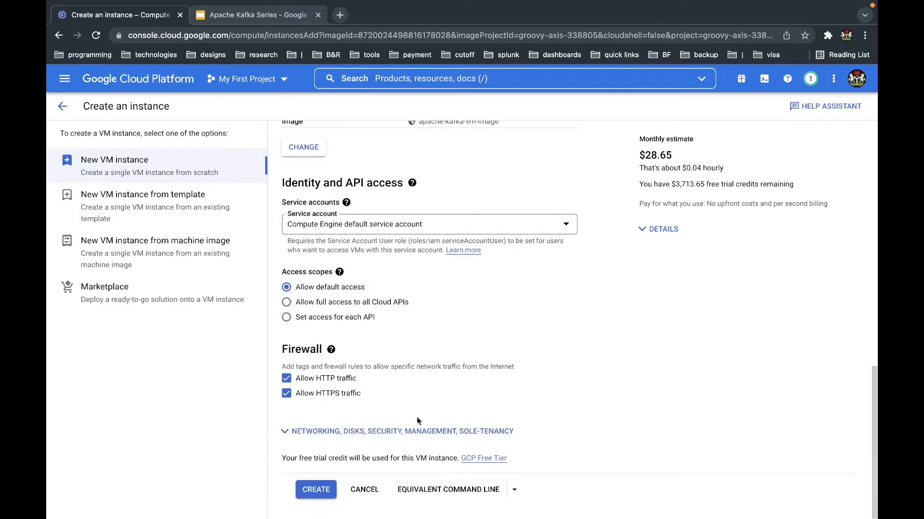
Create the apache-kafka-series-2 instance and stop it once it is running, confirming the stop
{"action": "left_click", "coordinate": [318, 491]}
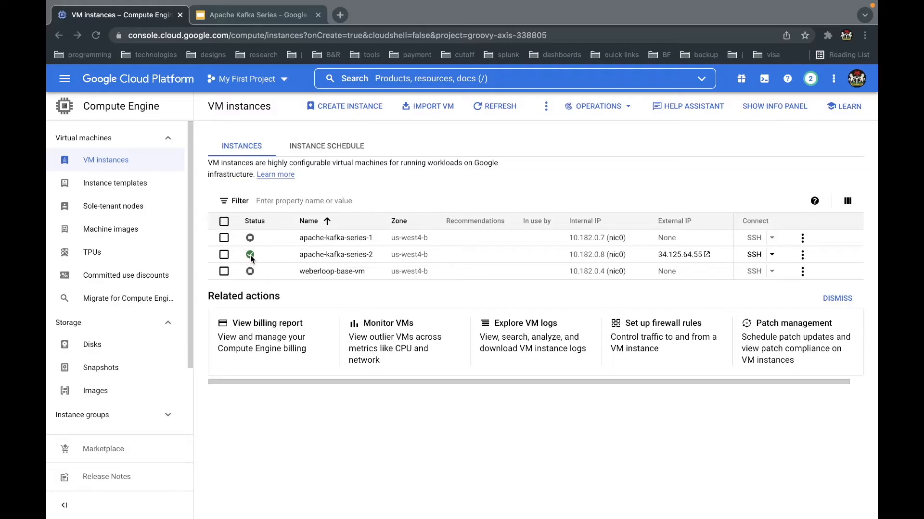
{"action": "left_click", "coordinate": [802, 256]}
{"action": "left_click", "coordinate": [803, 255]}
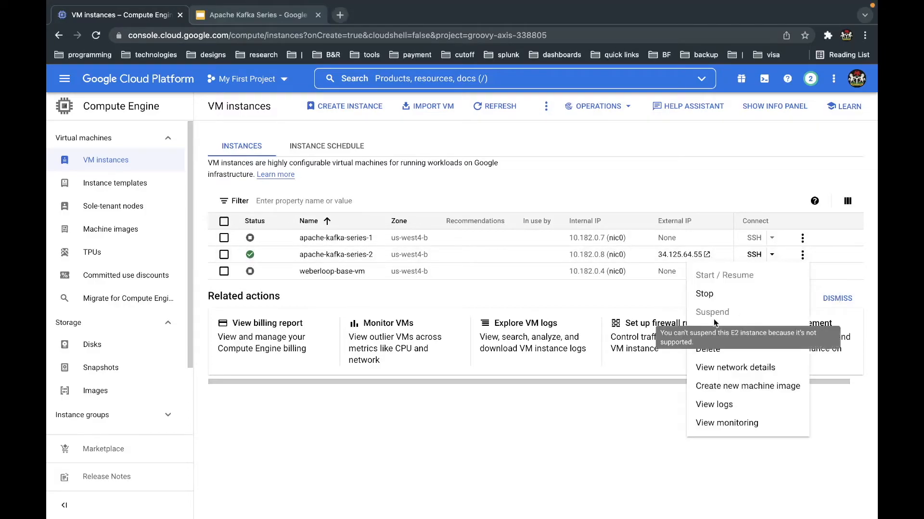
{"action": "left_click", "coordinate": [705, 294]}
{"action": "left_click", "coordinate": [603, 344]}
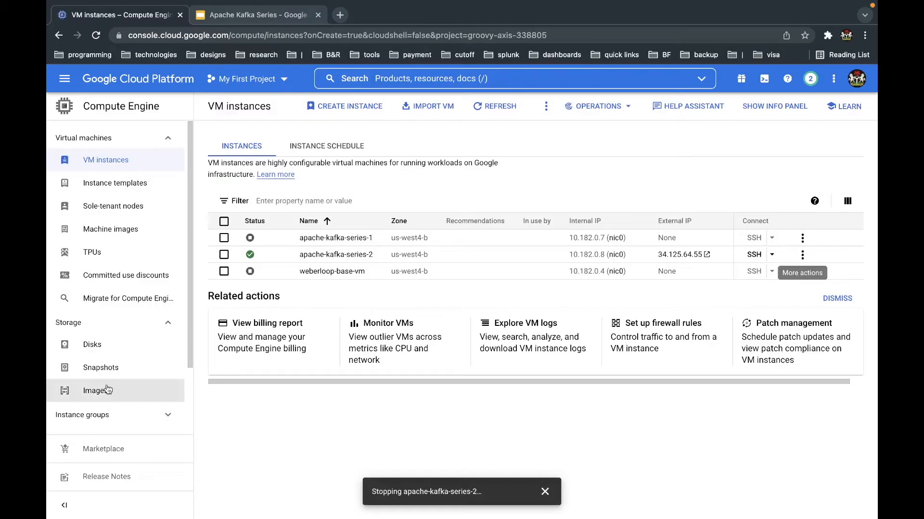
Start creating another VM instance from the apache-kafka-vm-image entry in the Compute Engine images list
{"action": "left_click", "coordinate": [99, 392]}
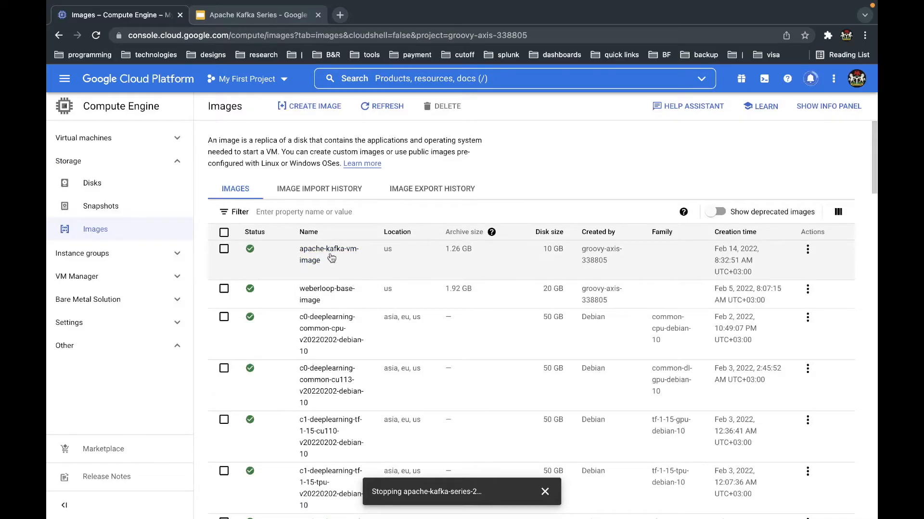
{"action": "left_click", "coordinate": [808, 250]}
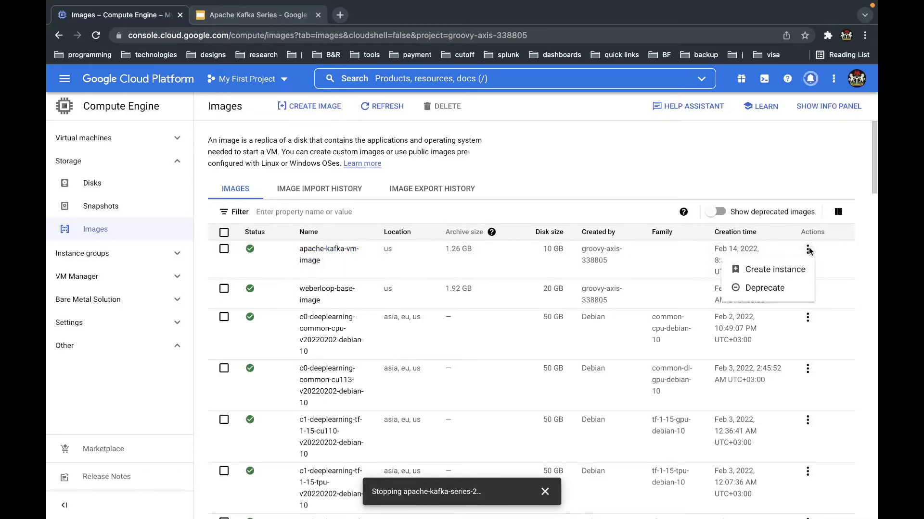
{"action": "left_click", "coordinate": [766, 273]}
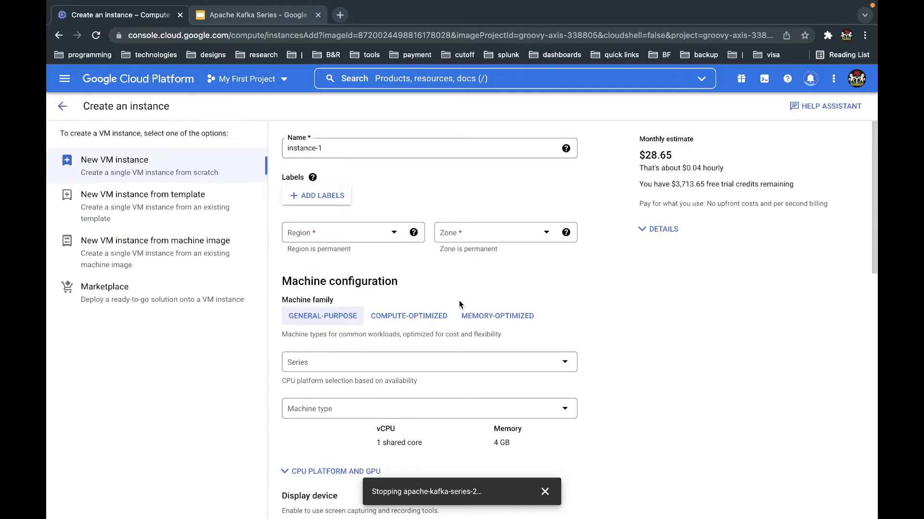
Name the new instance apache-kafka-series-3, reusing the copied instance name and replacing its final digit
{"action": "left_click", "coordinate": [332, 148]}
{"action": "key", "text": "super+a"}
{"action": "key", "text": "super+v"}
{"action": "key", "text": "BackSpace"}
{"action": "type", "text": "3"}
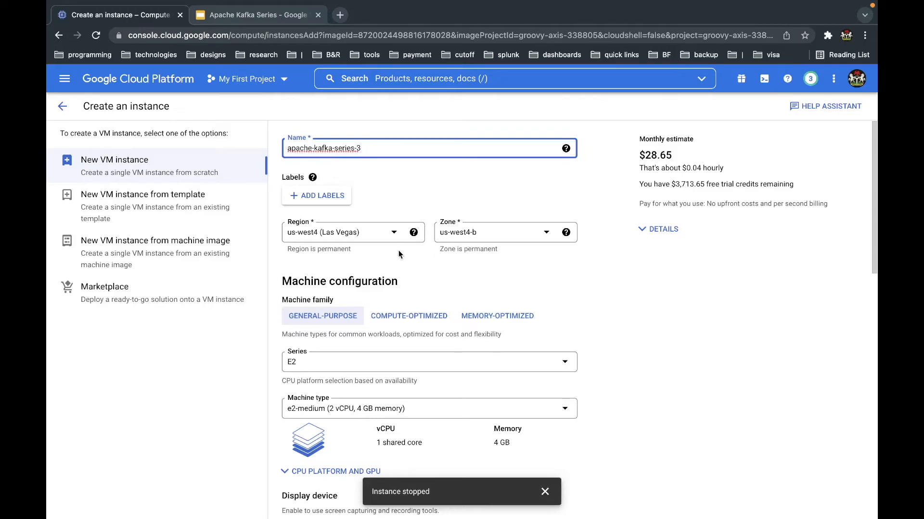
Review the new instance's region, machine configuration and boot disk settings, including the boot disk's image, type and size options, without changing them
{"action": "scroll", "coordinate": [399, 251], "scroll_direction": "down", "scroll_amount": 3}
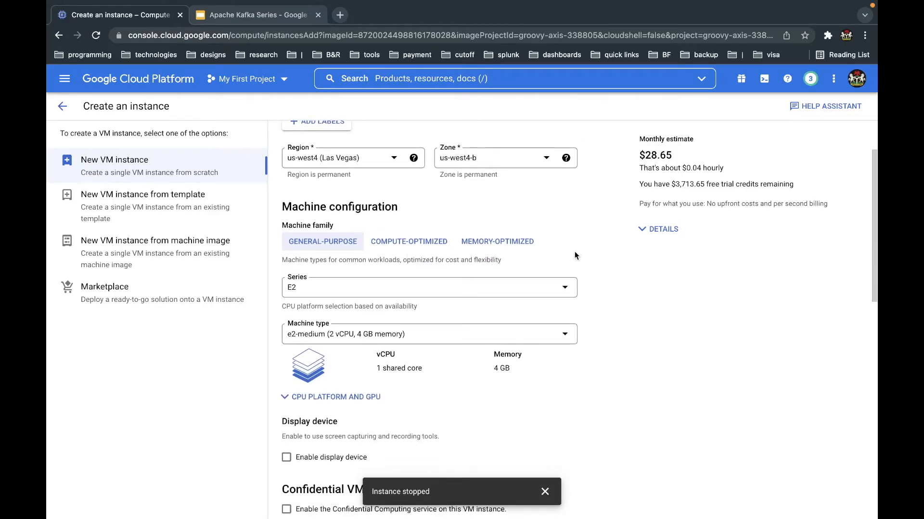
{"action": "scroll", "coordinate": [575, 255], "scroll_direction": "up", "scroll_amount": 3}
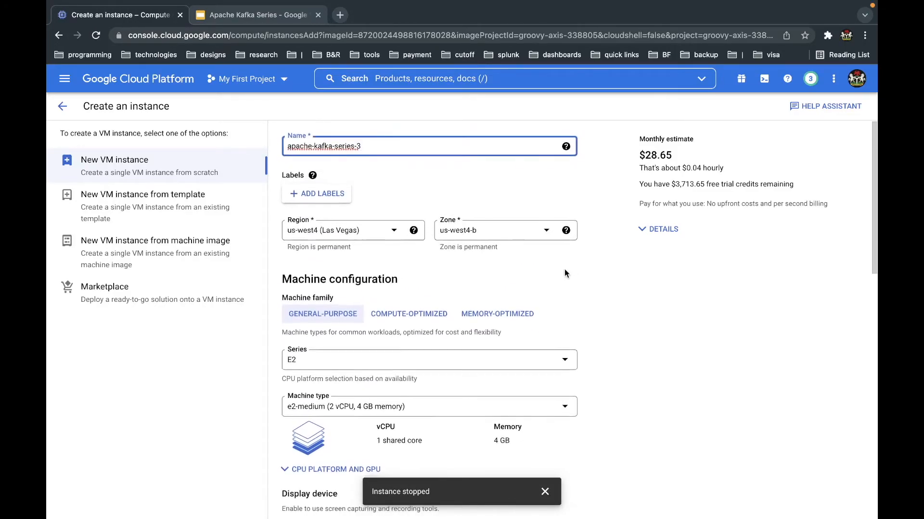
{"action": "scroll", "coordinate": [568, 271], "scroll_direction": "down", "scroll_amount": 8}
{"action": "scroll", "coordinate": [583, 271], "scroll_direction": "down", "scroll_amount": 1}
{"action": "scroll", "coordinate": [579, 270], "scroll_direction": "down", "scroll_amount": 8}
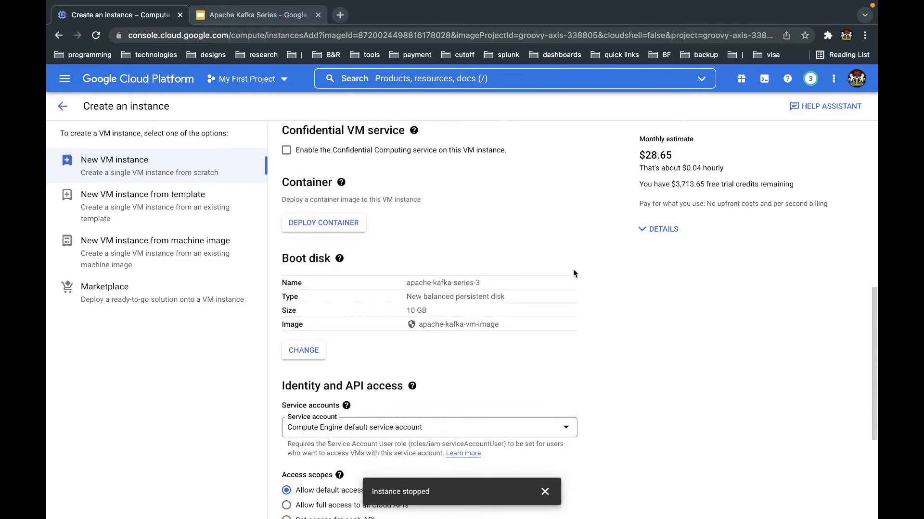
{"action": "scroll", "coordinate": [573, 273], "scroll_direction": "down", "scroll_amount": 3}
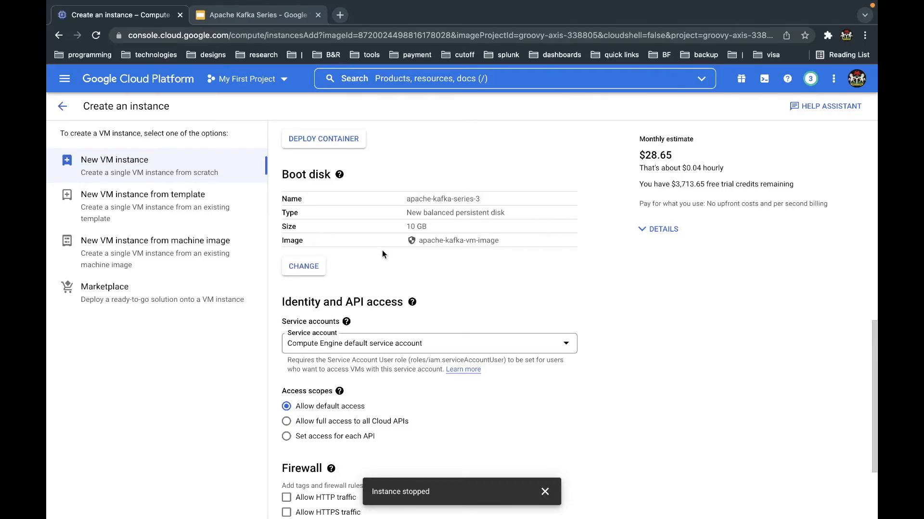
{"action": "left_click", "coordinate": [321, 272]}
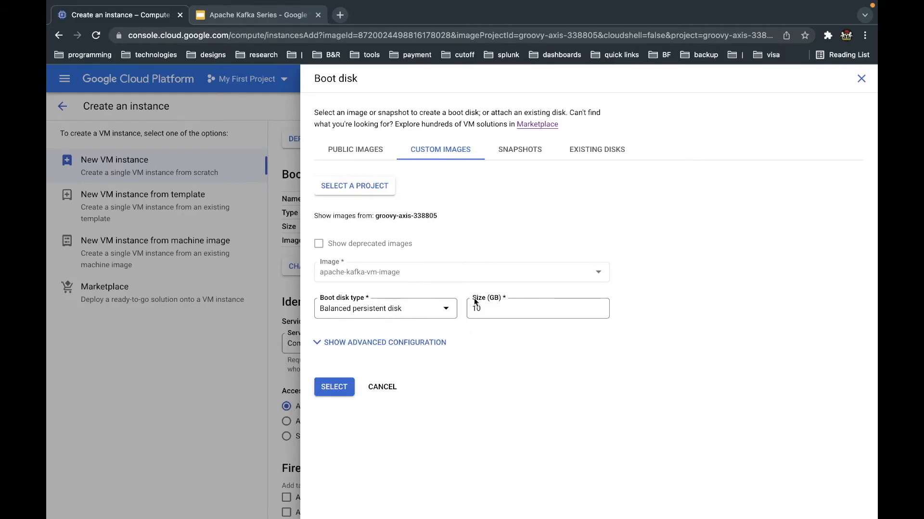
{"action": "left_click", "coordinate": [866, 81]}
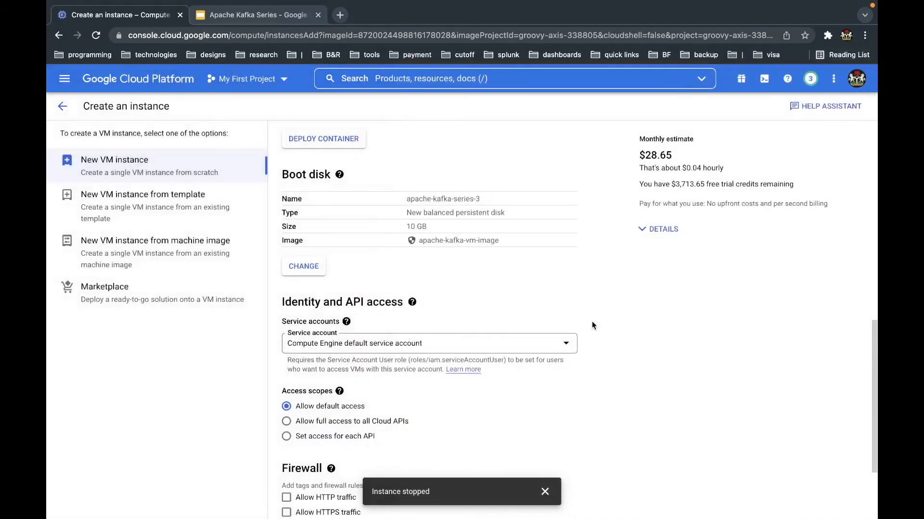
Allow HTTP and HTTPS traffic in the firewall settings and create the apache-kafka-series-3 instance
{"action": "scroll", "coordinate": [512, 296], "scroll_direction": "down", "scroll_amount": 3}
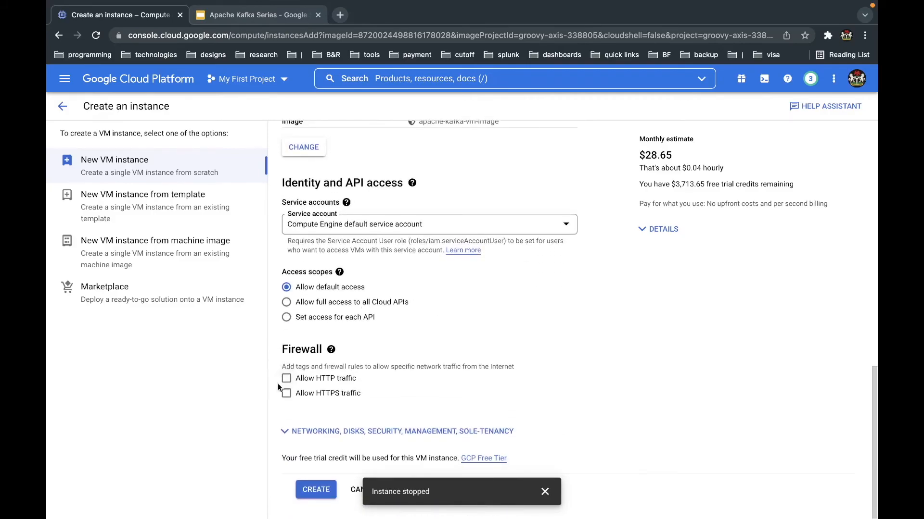
{"action": "left_click", "coordinate": [286, 379]}
{"action": "left_click", "coordinate": [286, 393]}
{"action": "left_click", "coordinate": [544, 492]}
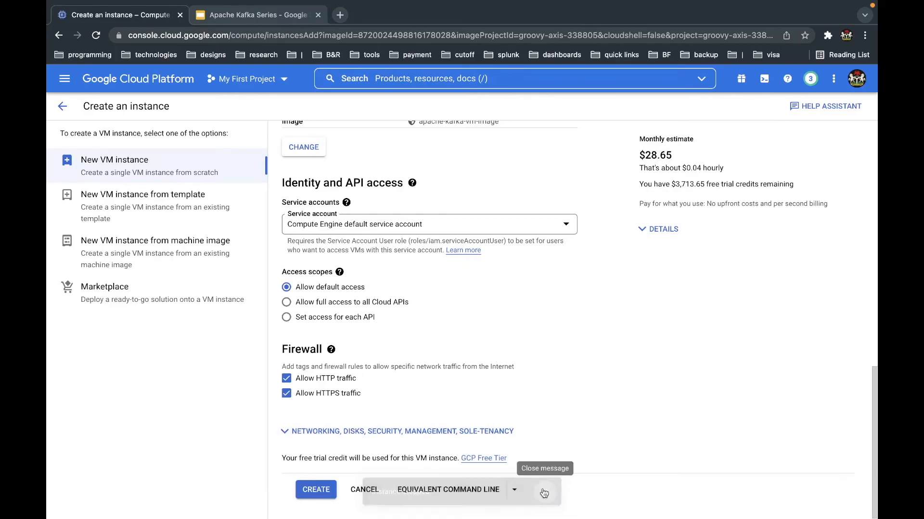
{"action": "left_click", "coordinate": [316, 490]}
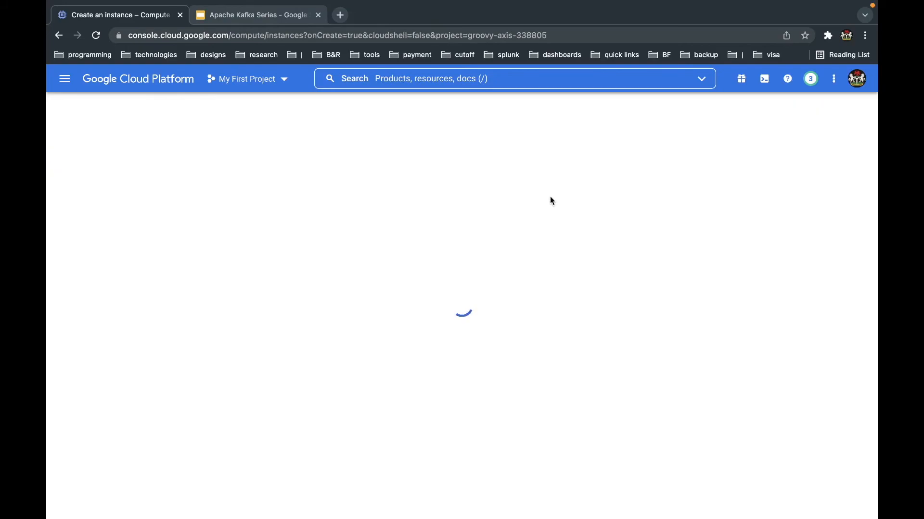